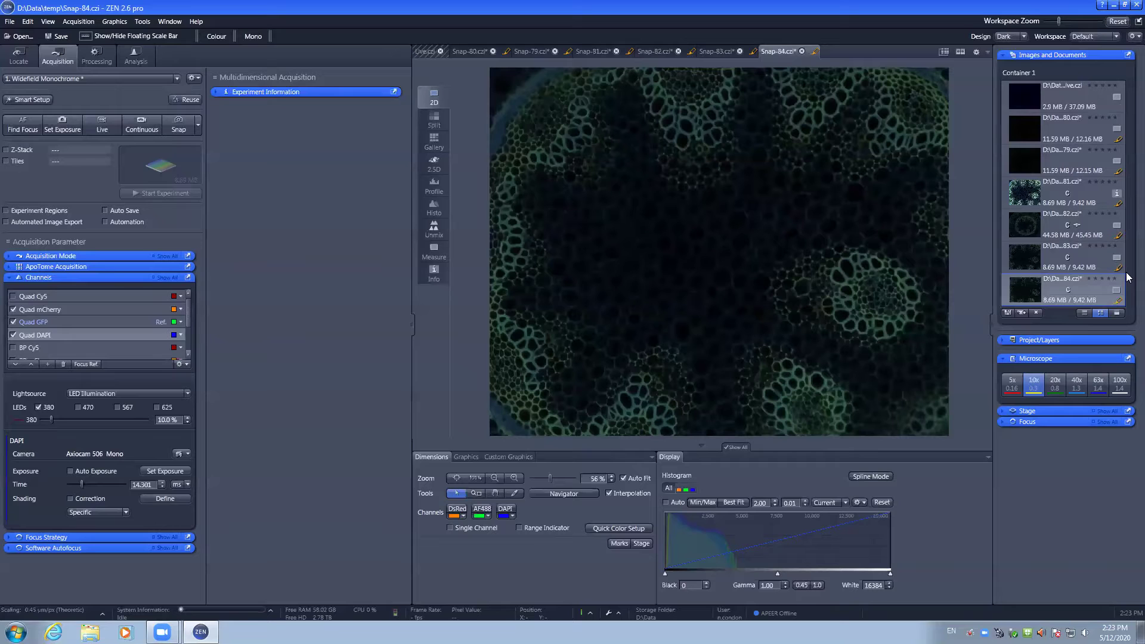
Step: Enable Auto Save in the Acquisition tab, saving to D:\Data as New with automatic sub-folders
right_click(1048, 291)
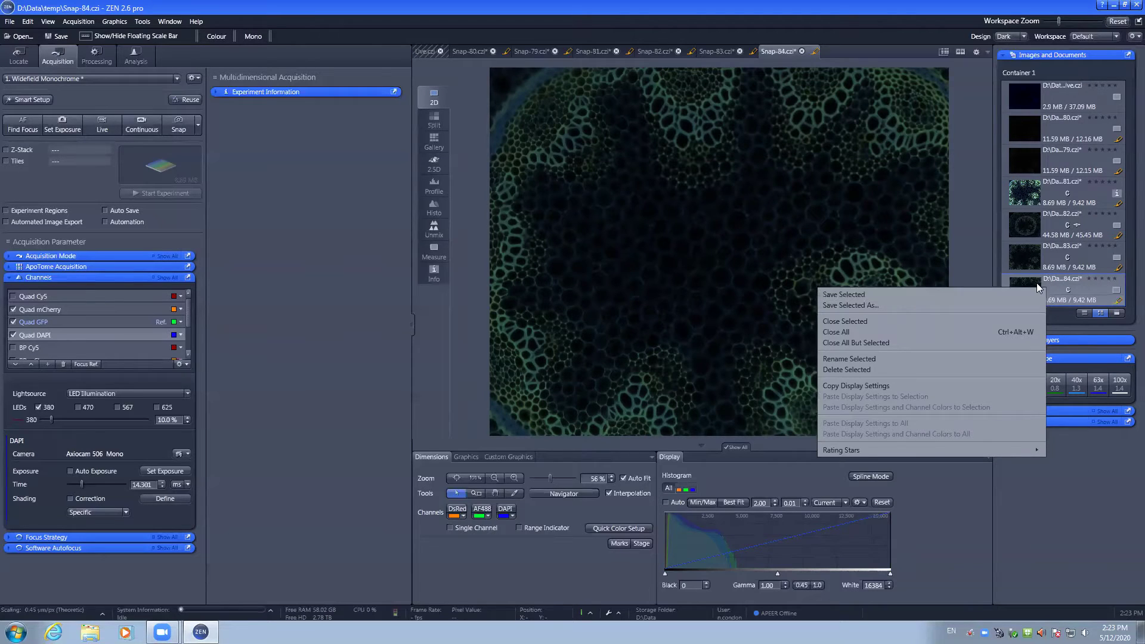
click(1033, 276)
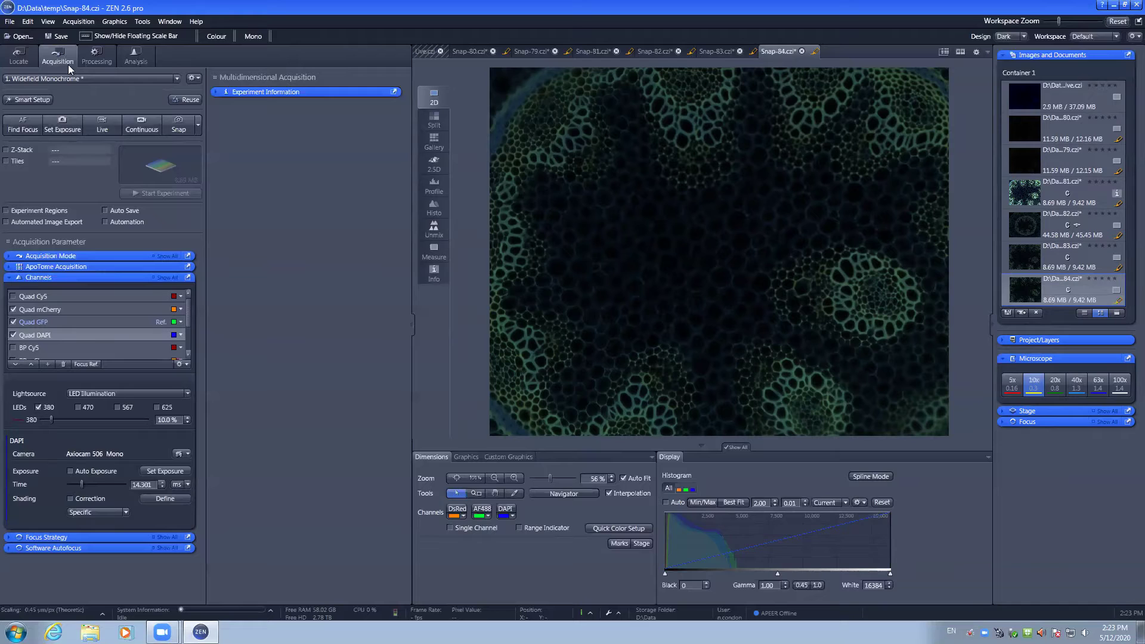
click(113, 209)
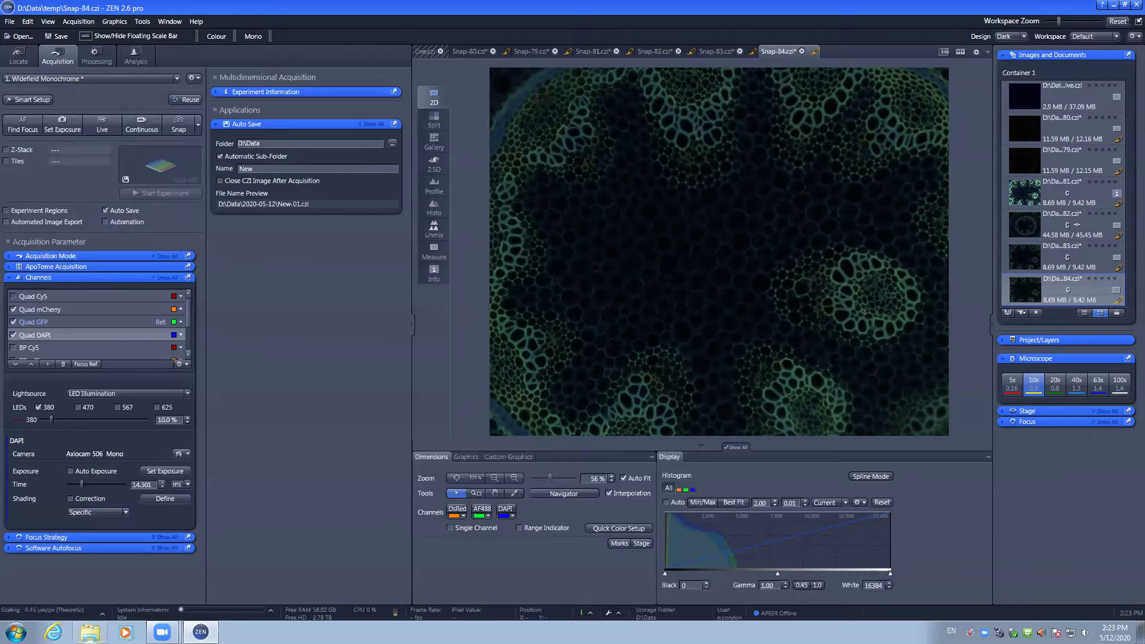
Step: In Windows Explorer, navigate through DATA (D:) and Data to the user's personal folder, holding 2020-05-05
click(90, 631)
drag(592, 337, 595, 462)
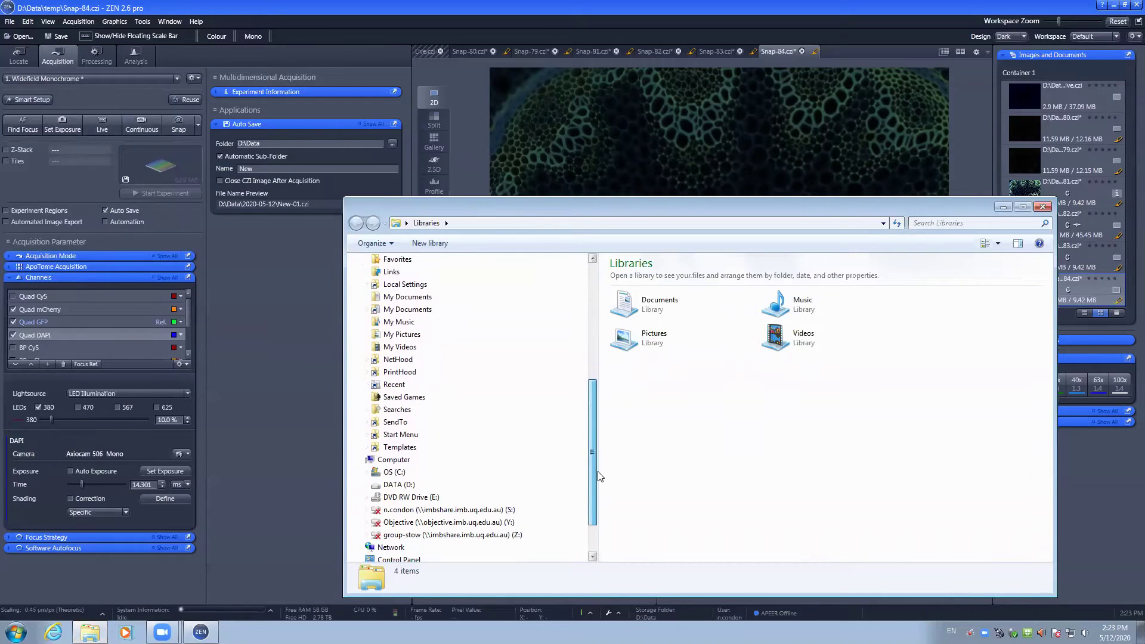
click(452, 459)
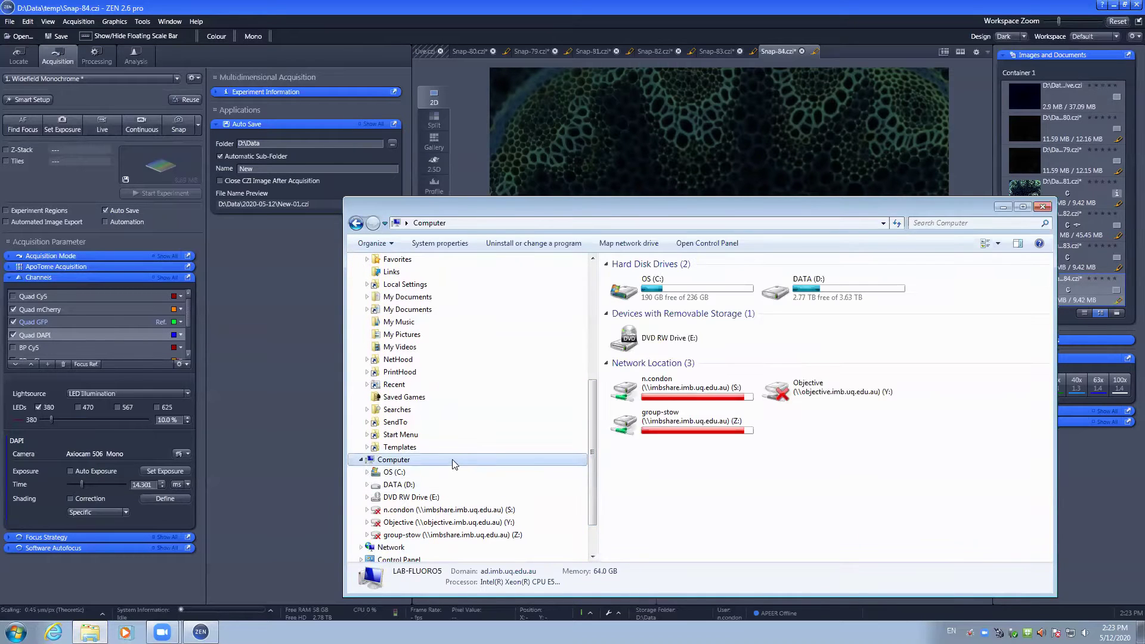
double_click(798, 295)
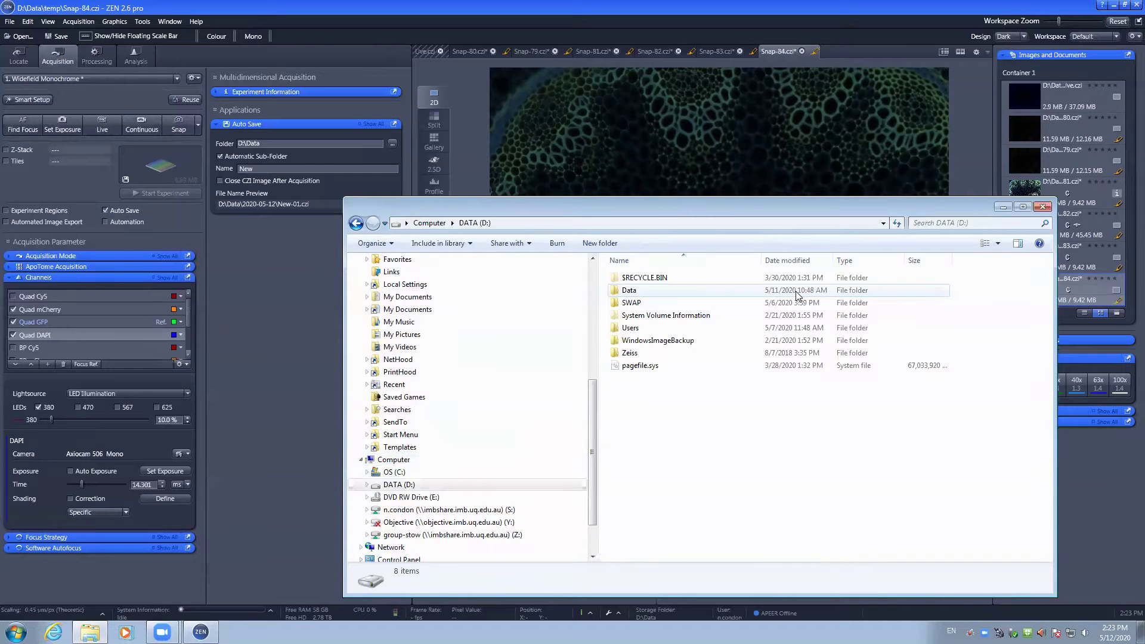
click(641, 294)
double_click(640, 292)
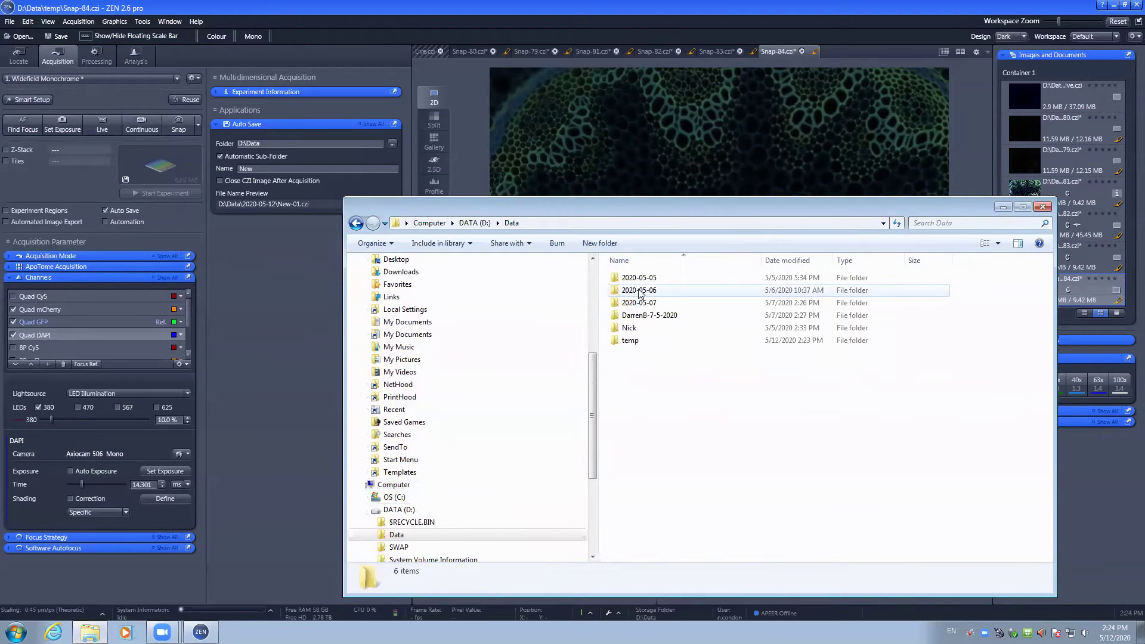
double_click(630, 328)
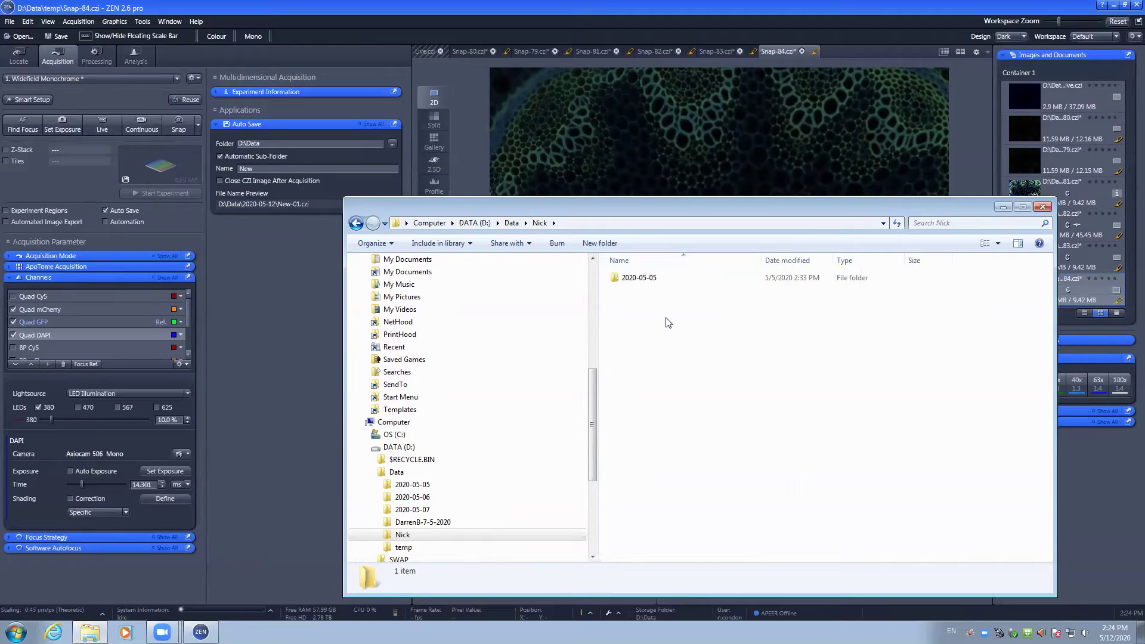
Step: Set the Auto Save folder to the user's personal folder under D:\Data
click(271, 303)
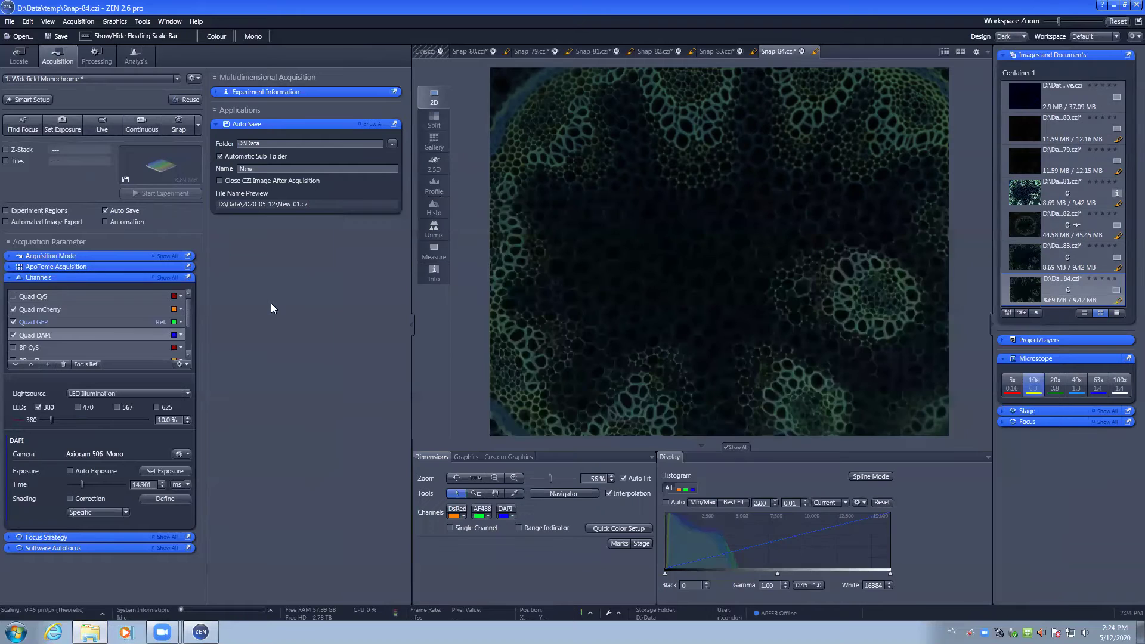
click(393, 144)
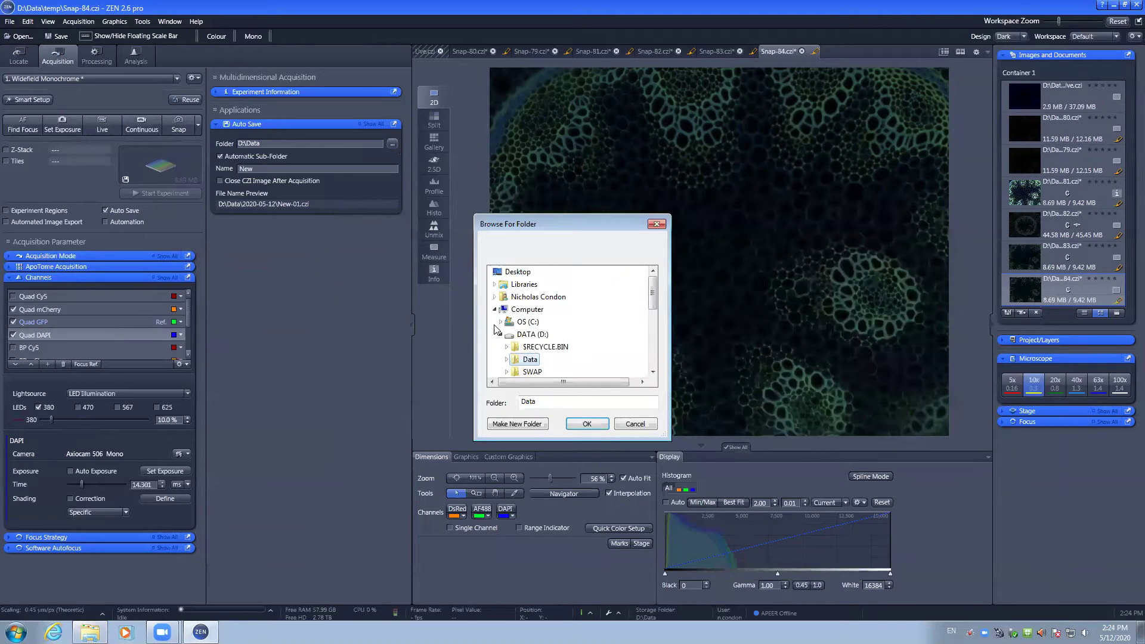
click(507, 360)
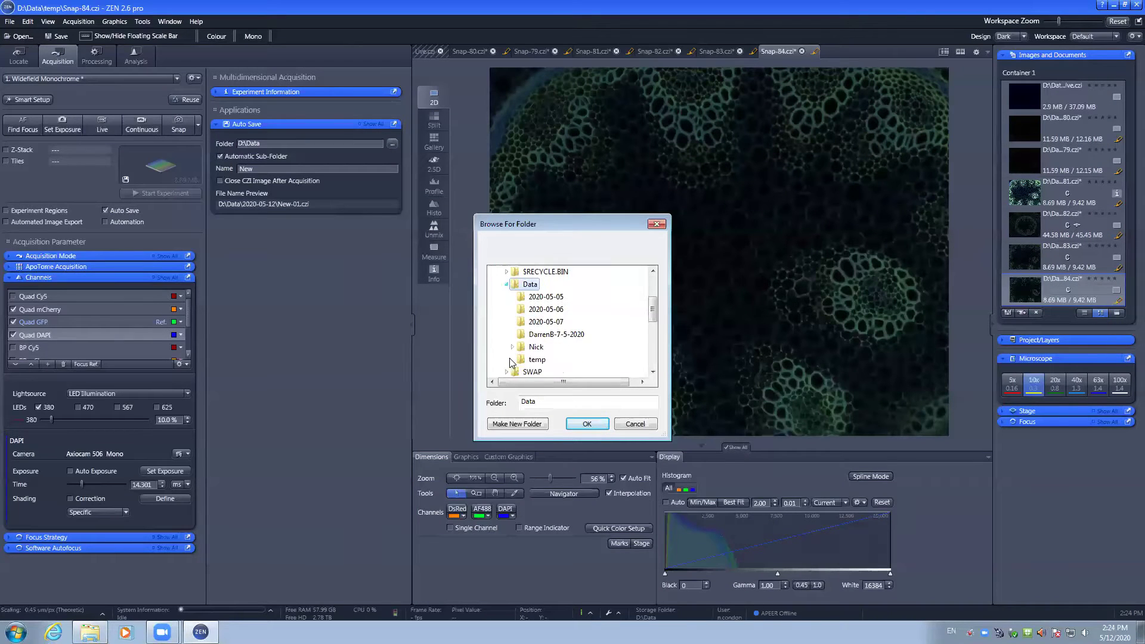
click(535, 346)
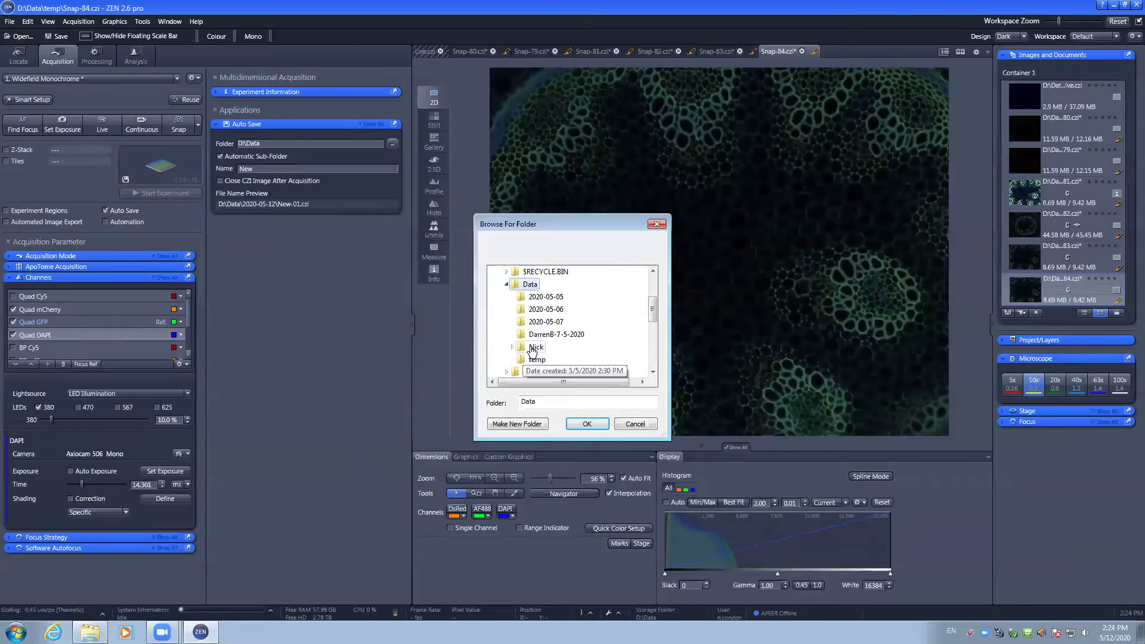
click(587, 424)
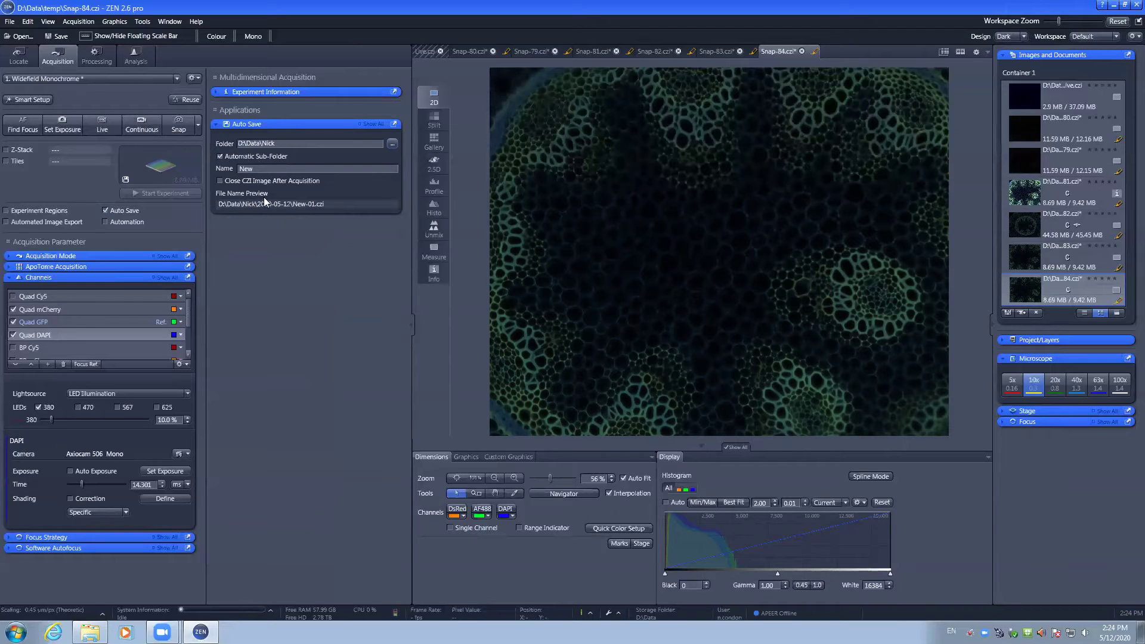
Step: Replace the Auto Save name New with the prefix Sample_mCherry_GFP_DAPI_
double_click(238, 169)
text(Sample)
text(_mCherry_GFP_DAPI_)
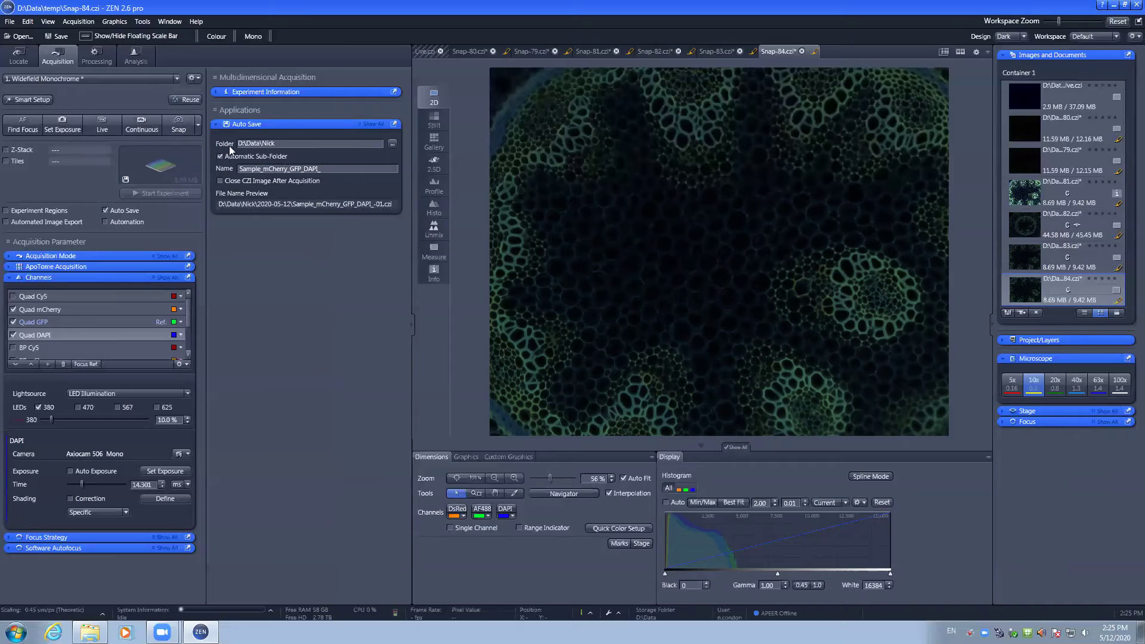
Step: Float the Auto Save settings panel, move it around, and dock it back
click(395, 125)
drag(395, 123, 412, 125)
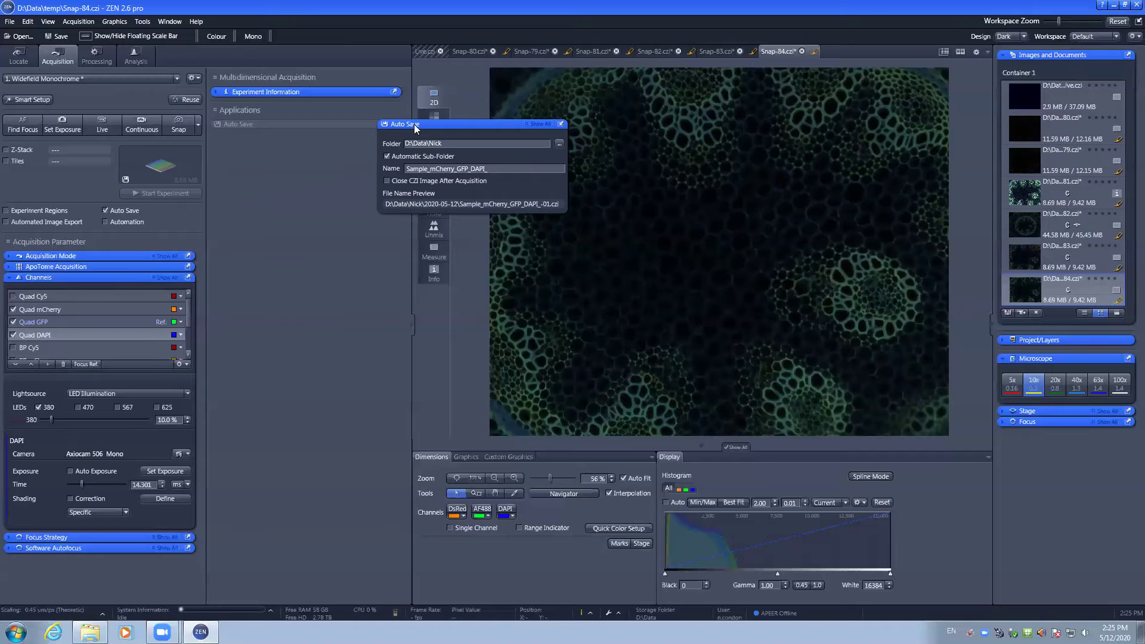
drag(414, 124, 274, 157)
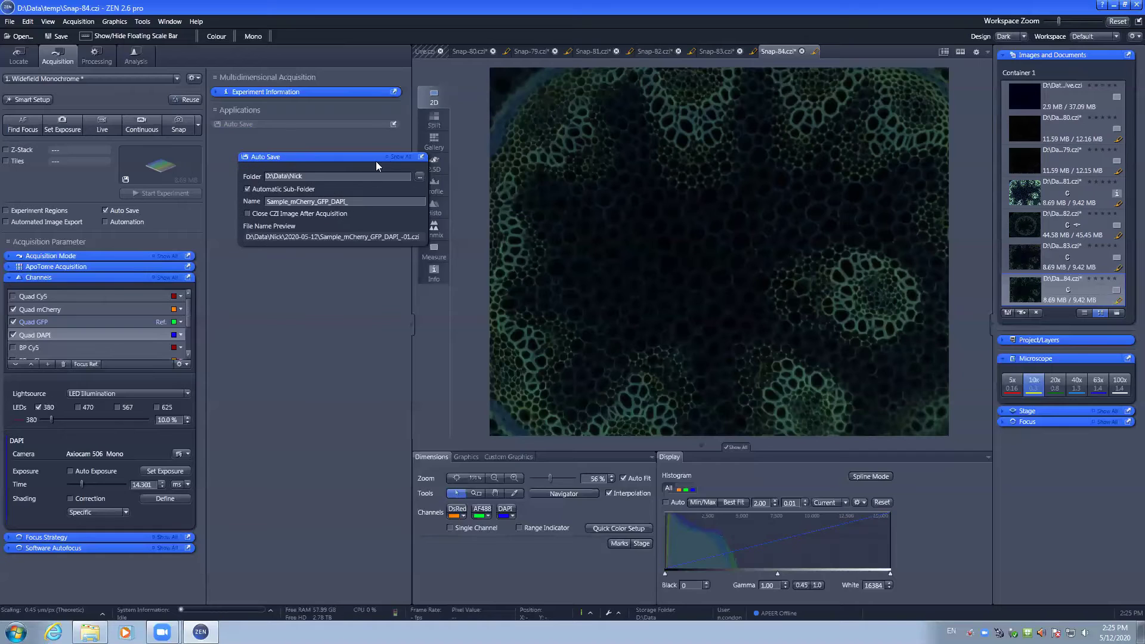
click(422, 158)
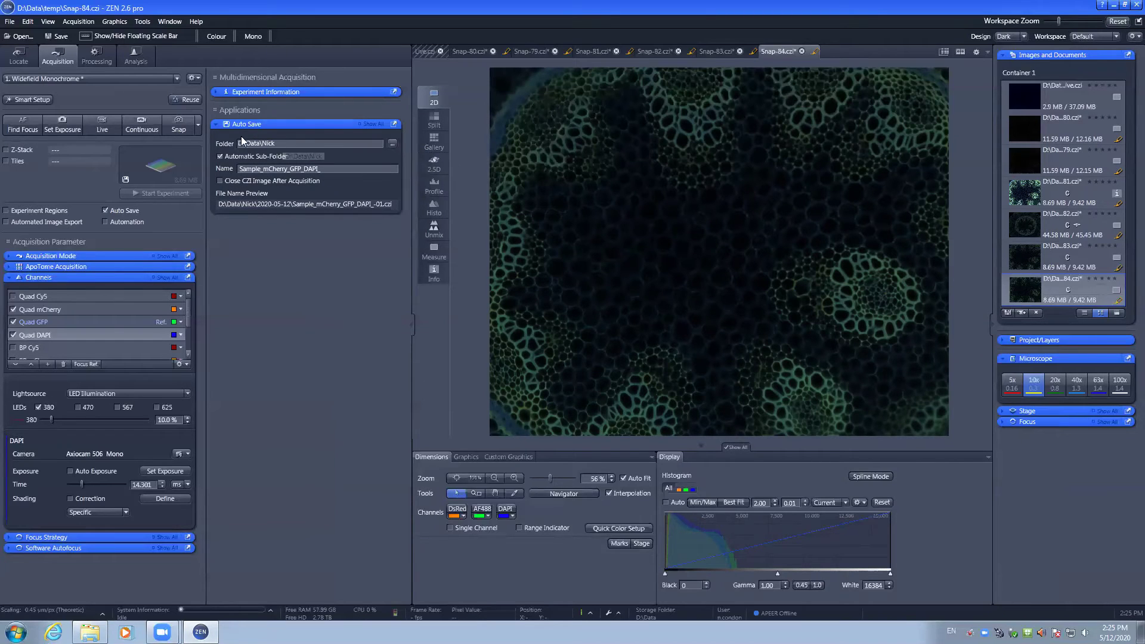
Step: Toggle Show All to review the 4-digit counter naming, then collapse Auto Save
click(361, 124)
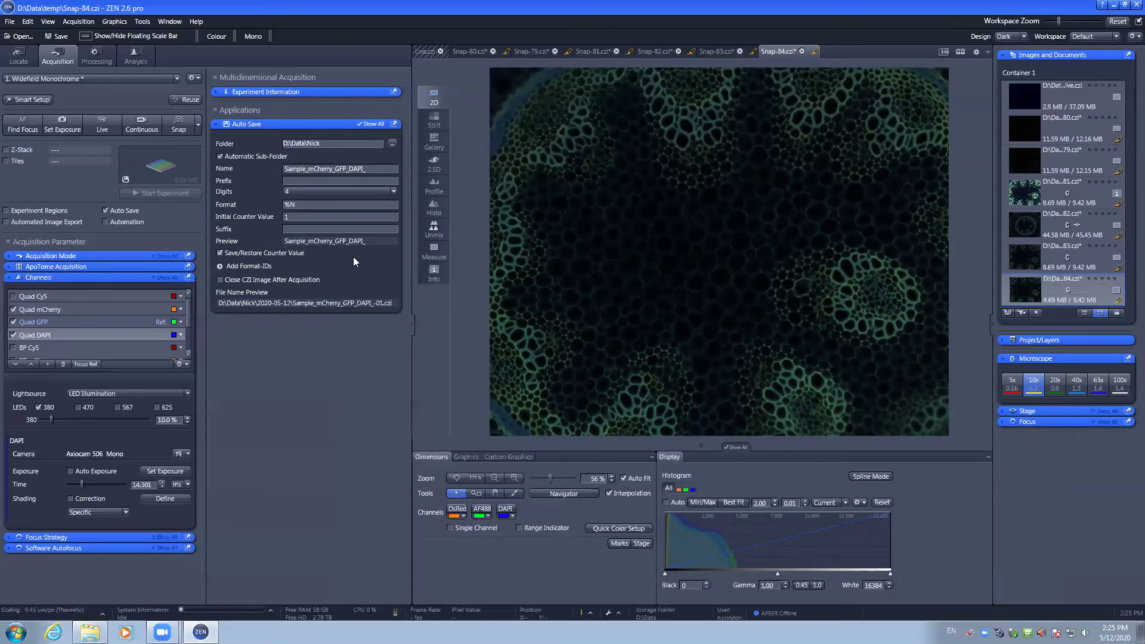
click(367, 124)
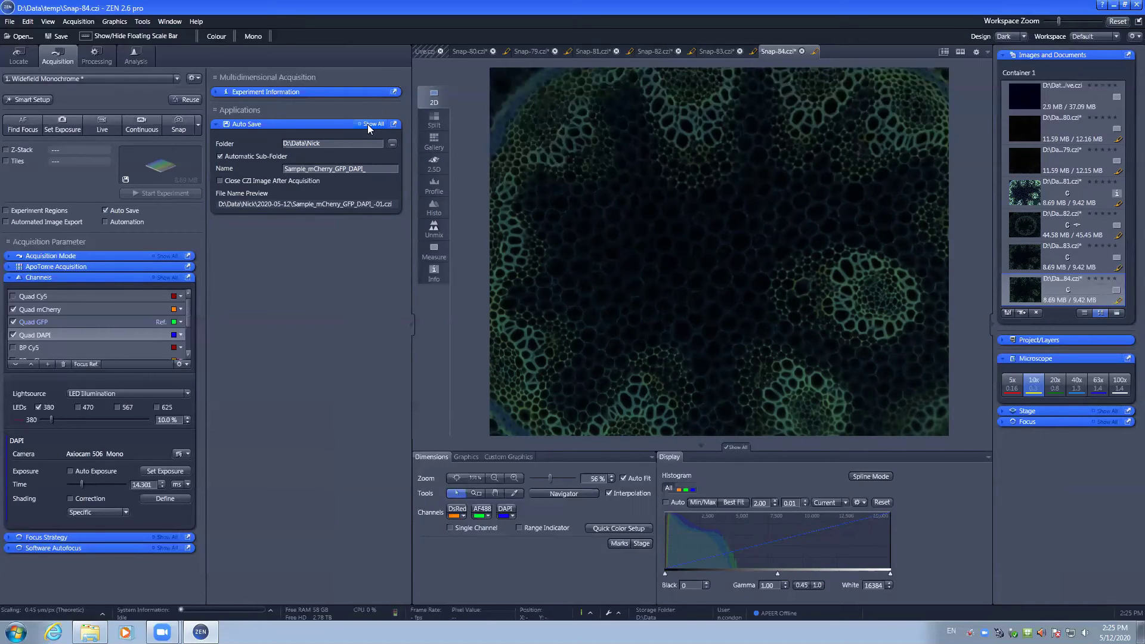
click(216, 125)
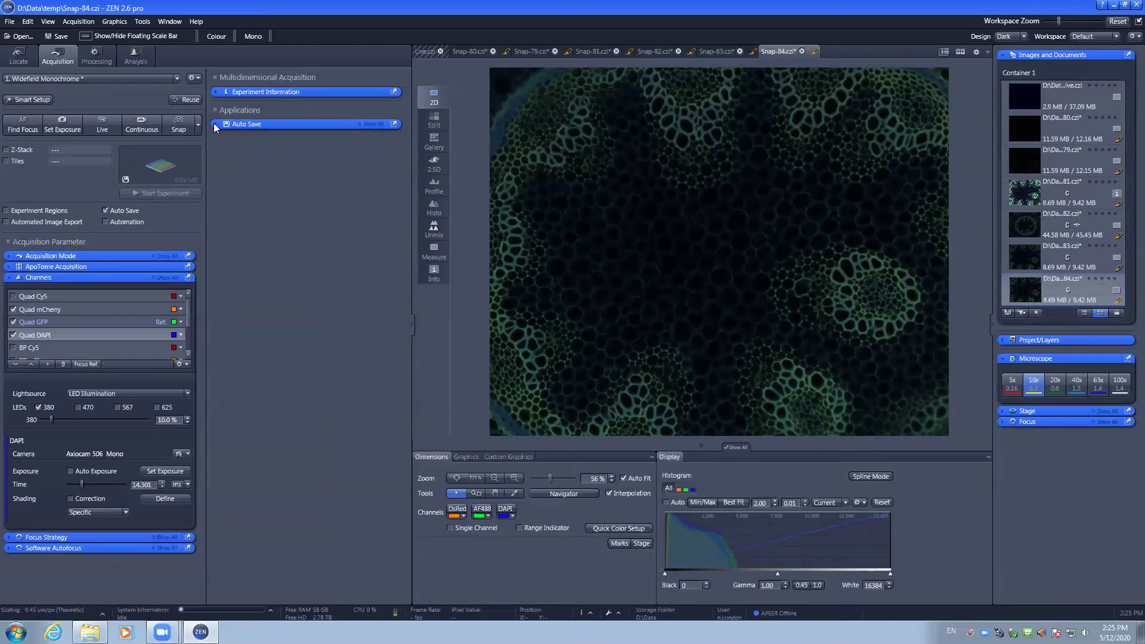
Step: Turn on Automated Image Export with TIFF as the export format
click(7, 222)
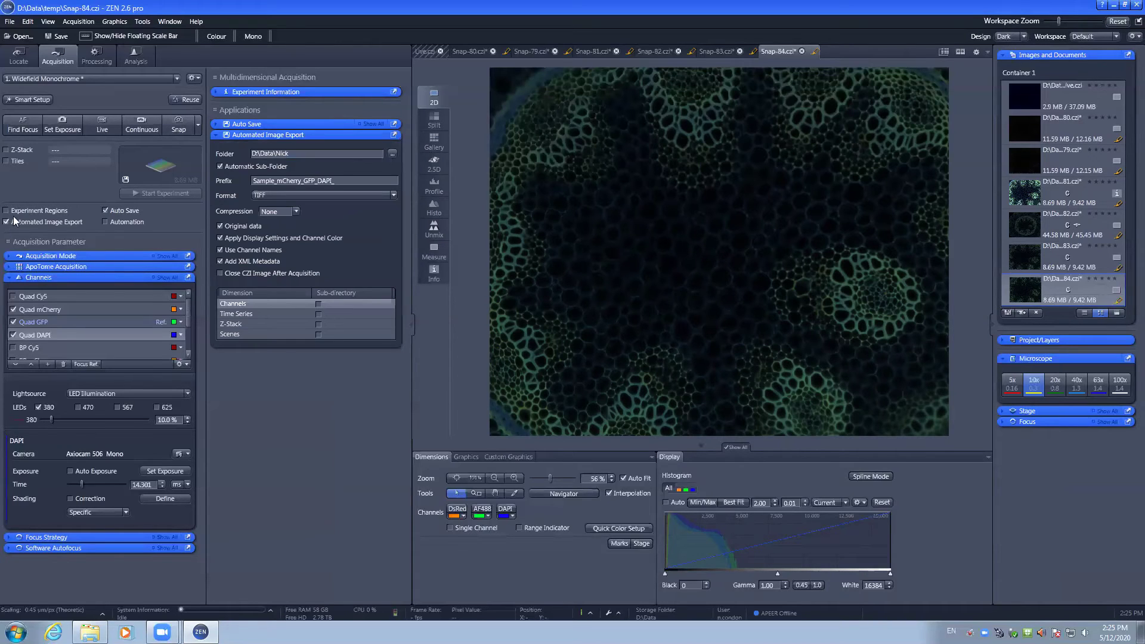
click(261, 193)
click(262, 194)
Step: Set the export folder to the user's D:\Data folder and confirm the TIFF format
click(392, 154)
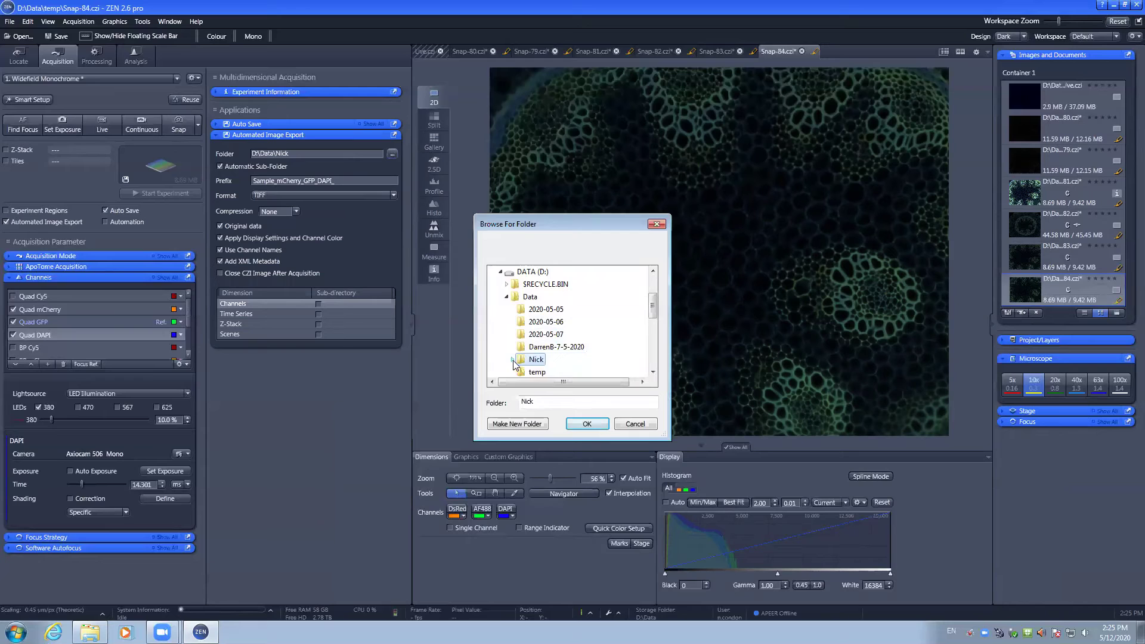
double_click(532, 360)
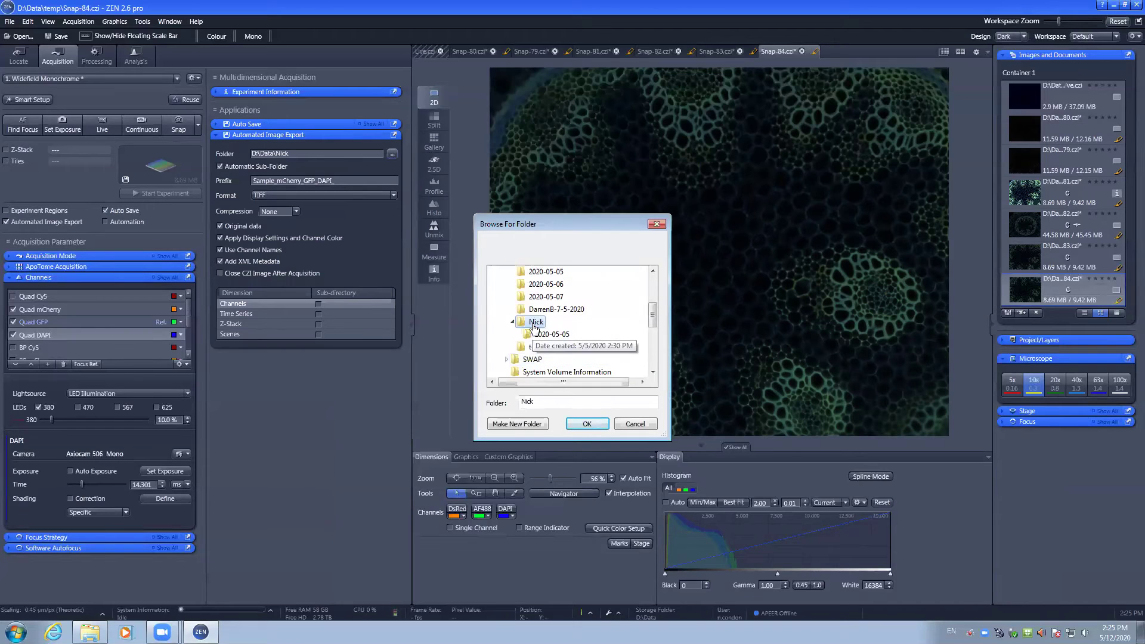
click(587, 424)
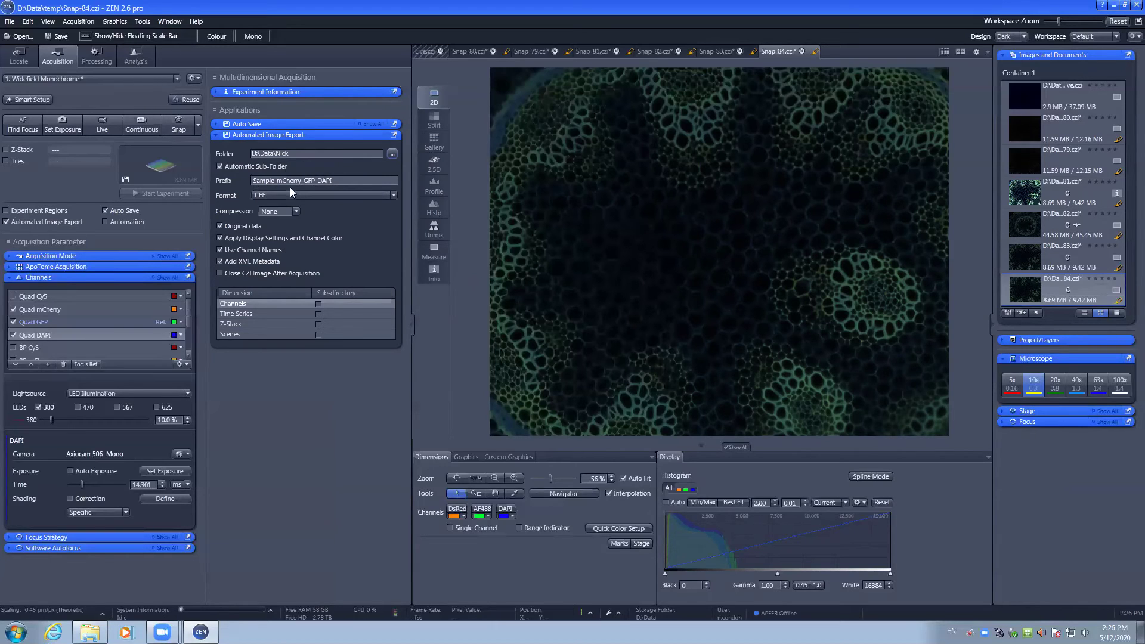
click(272, 196)
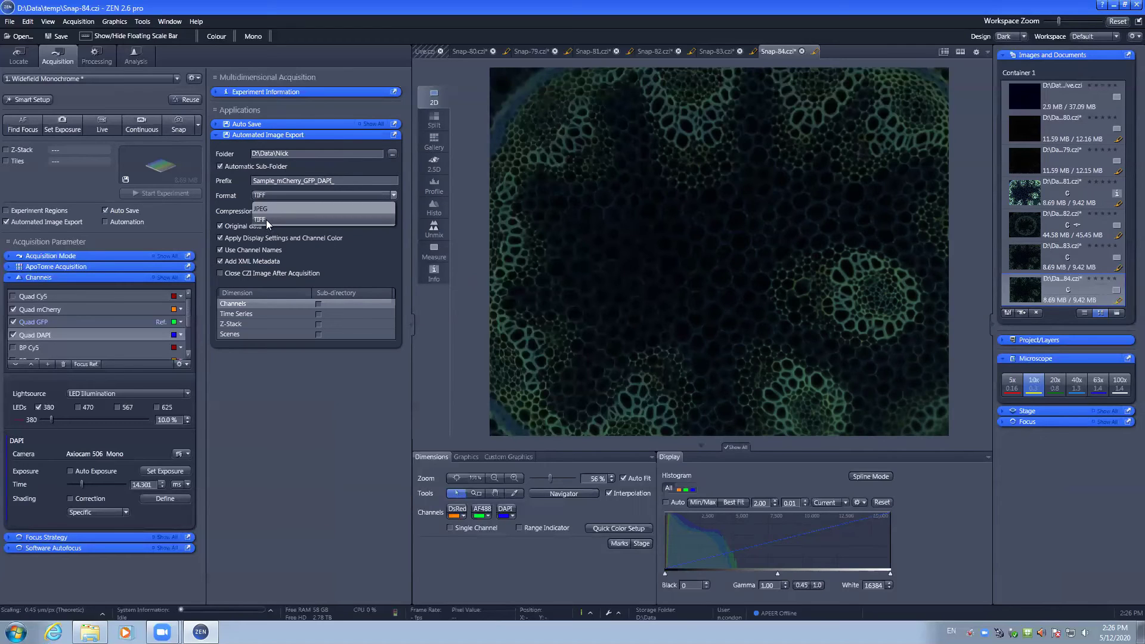
click(266, 219)
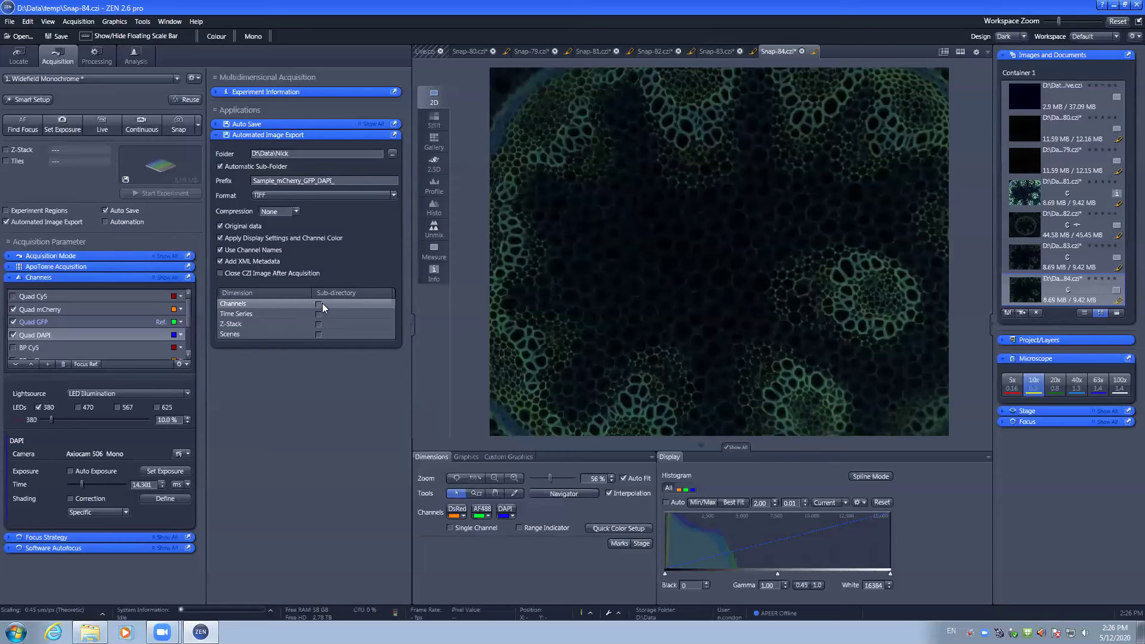
Step: Turn off Auto Save and Automated Image Export, and toggle Experiment Regions on and off
click(124, 211)
click(69, 221)
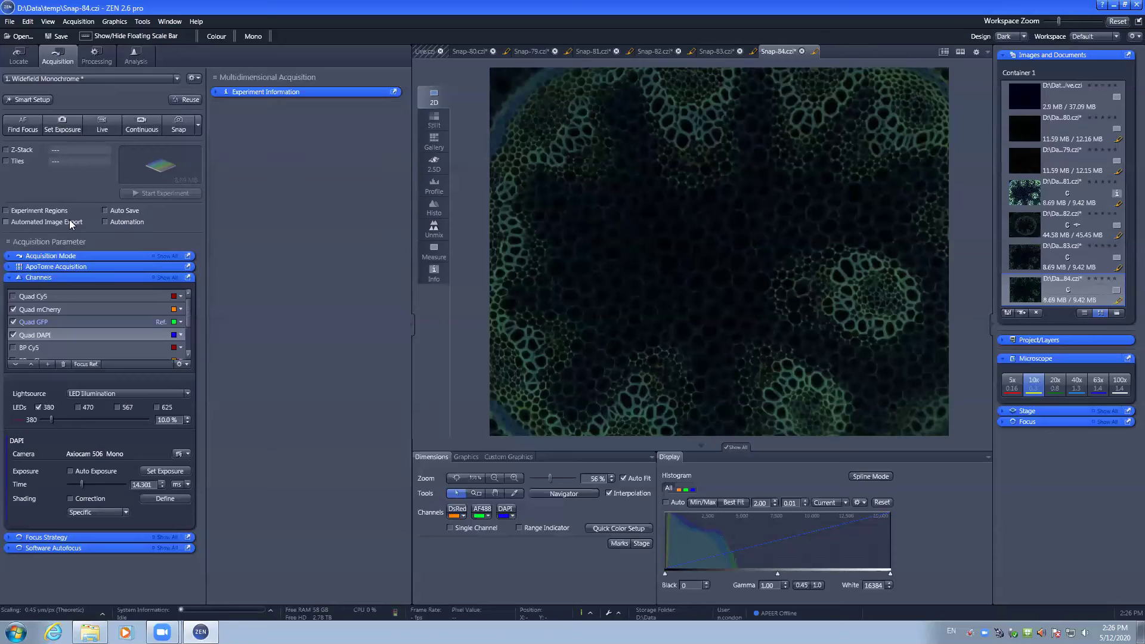
click(47, 210)
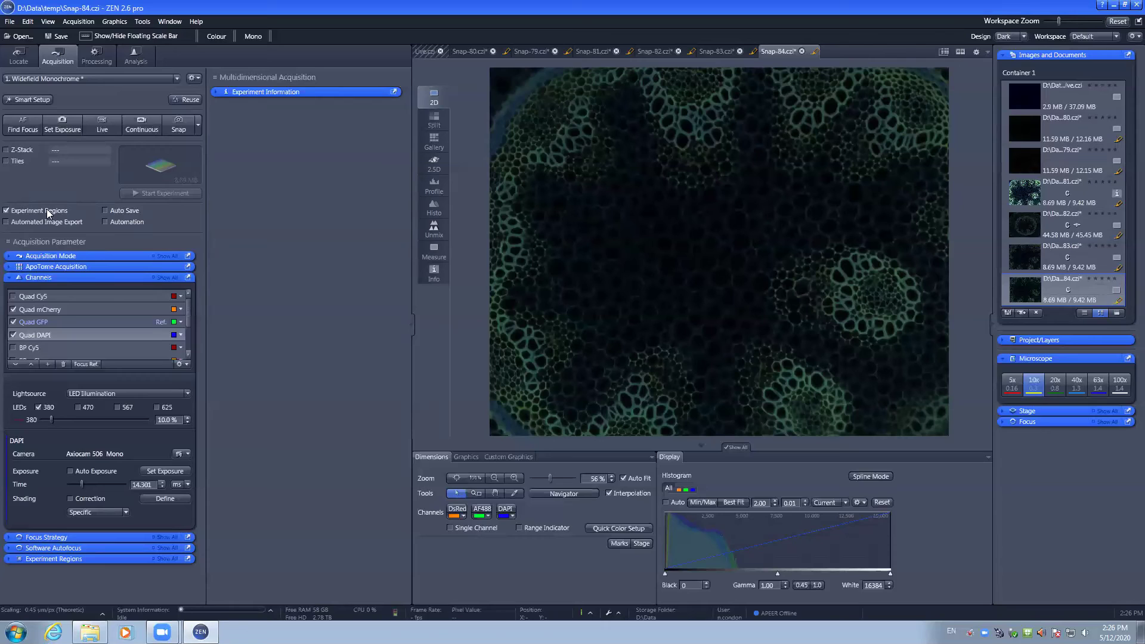
click(46, 209)
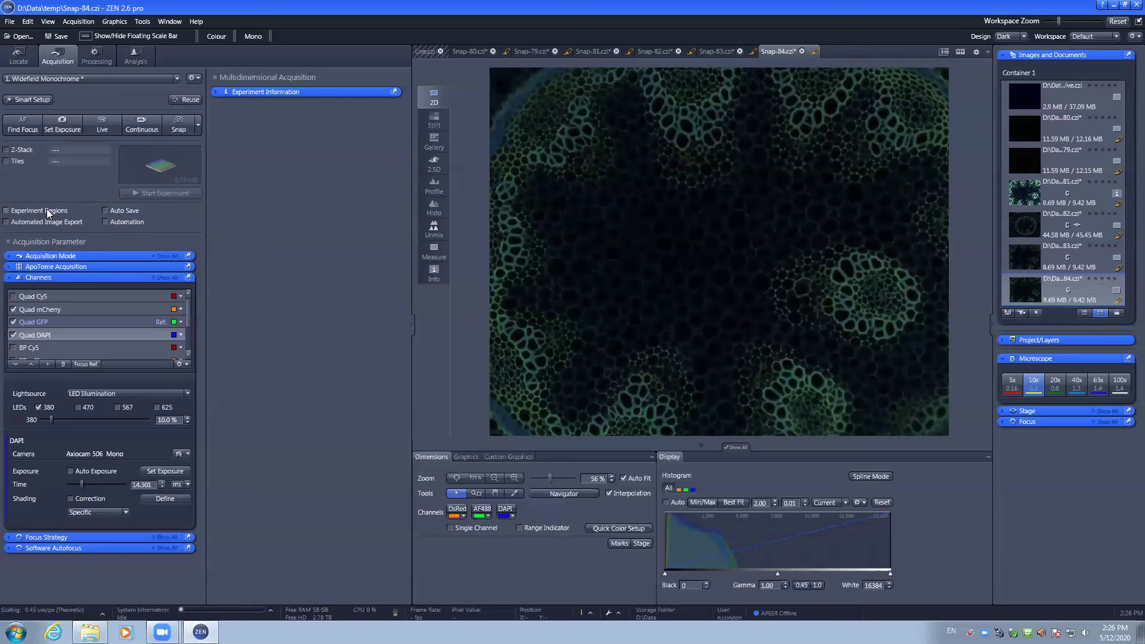
Step: Enable Automation to view its before/after experiment macro settings, then switch it off
click(106, 222)
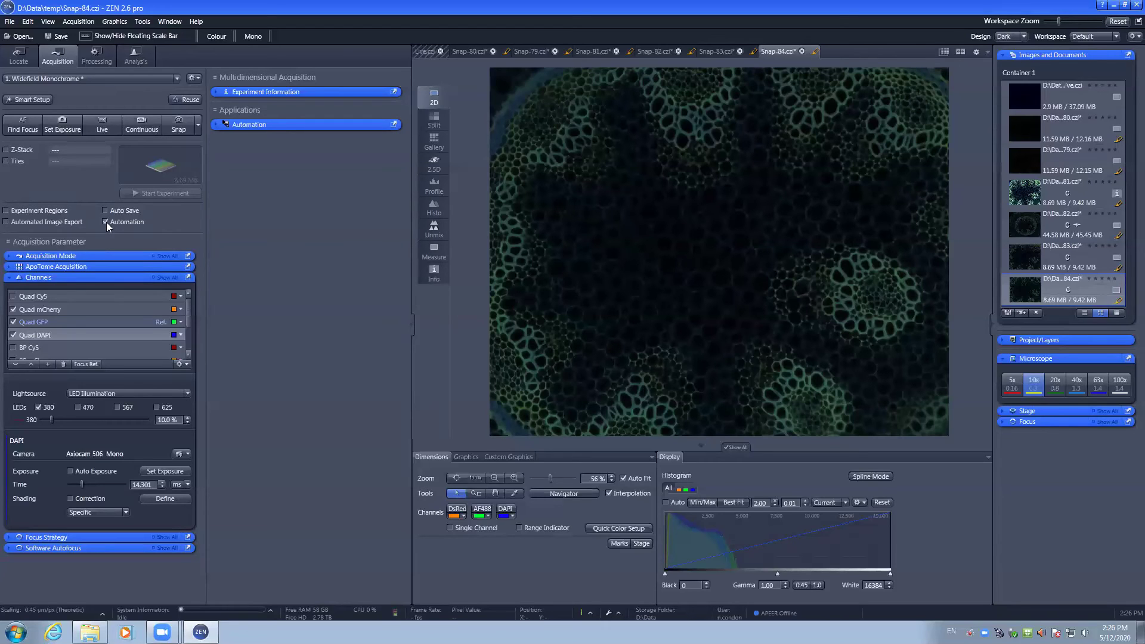
click(214, 124)
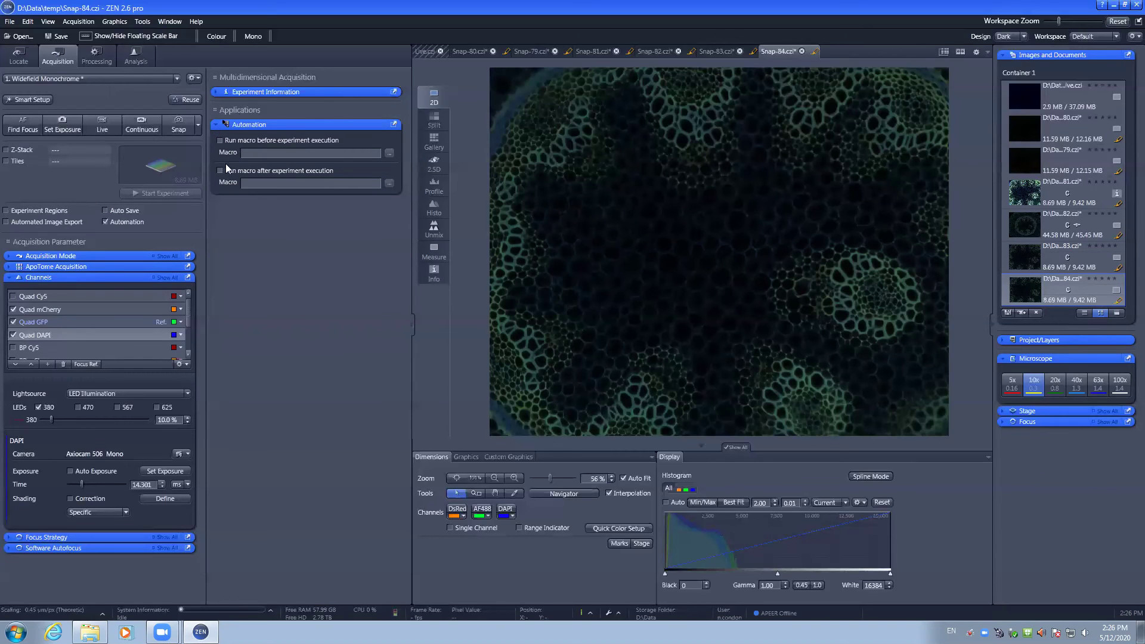
click(216, 124)
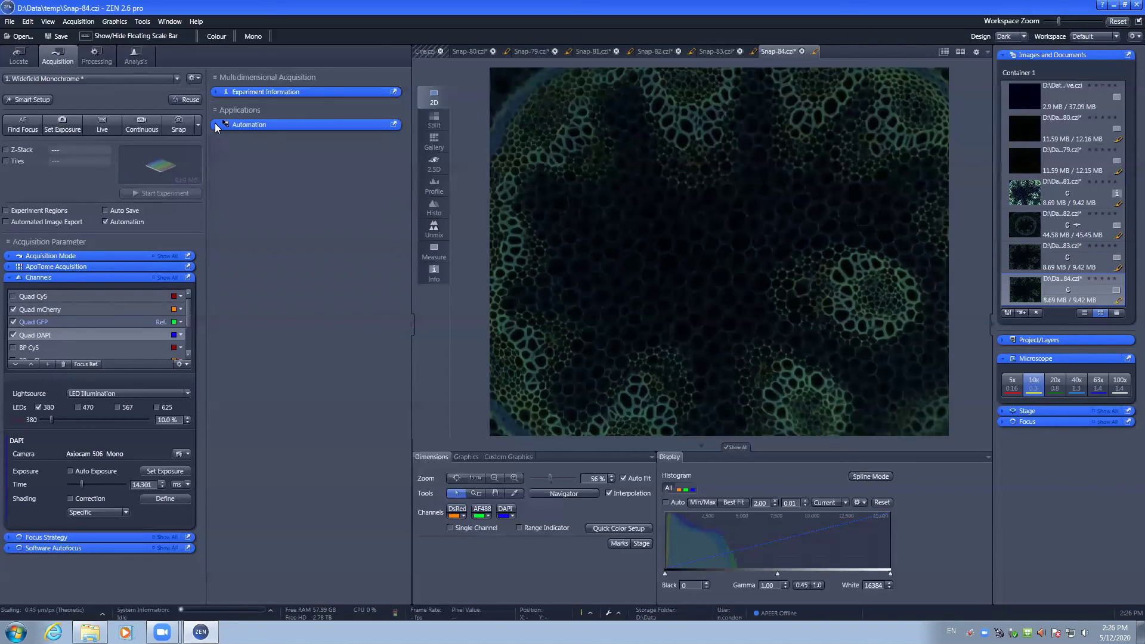
click(105, 221)
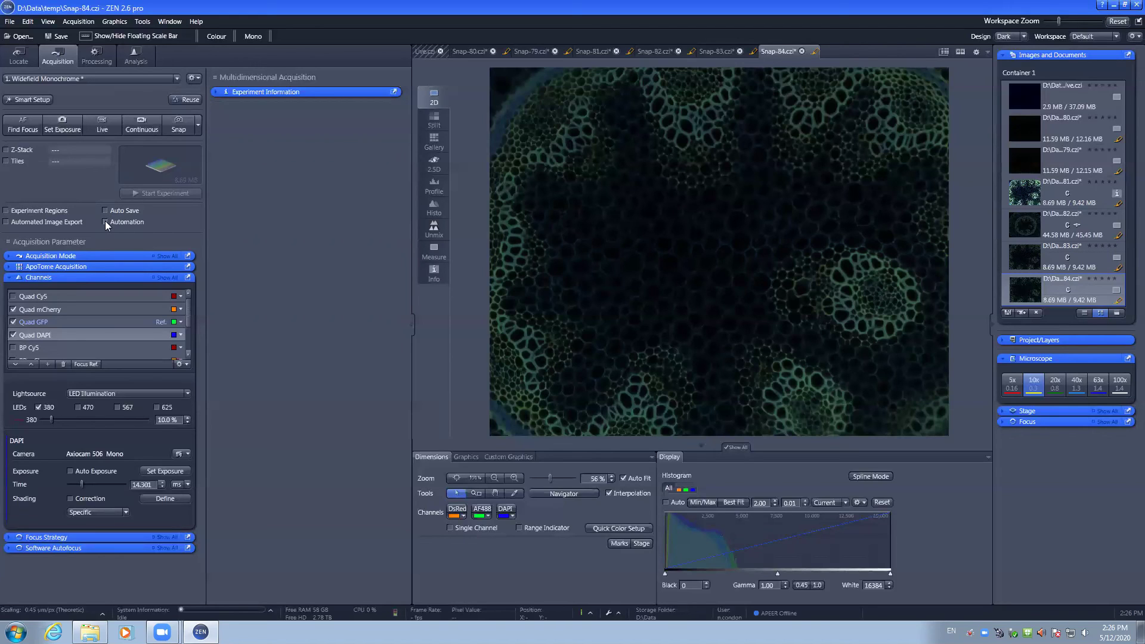